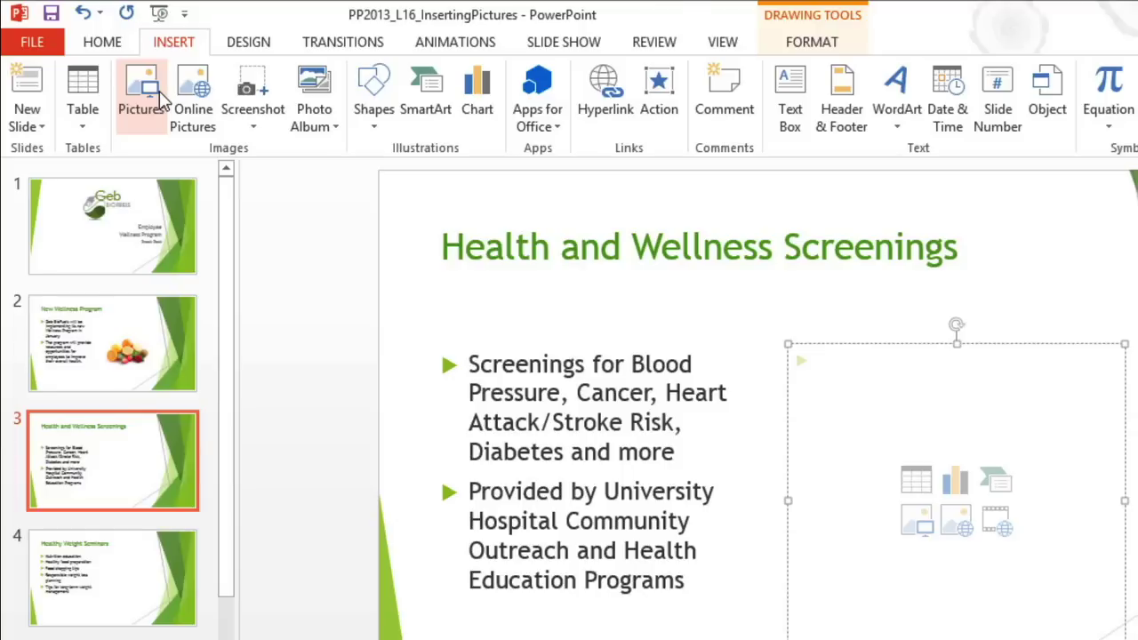
- Insert the 'blood pressure' photo on slide 3, nudge it up slightly, then go to slide 4
{"action": "left_click", "coordinate": [161, 96]}
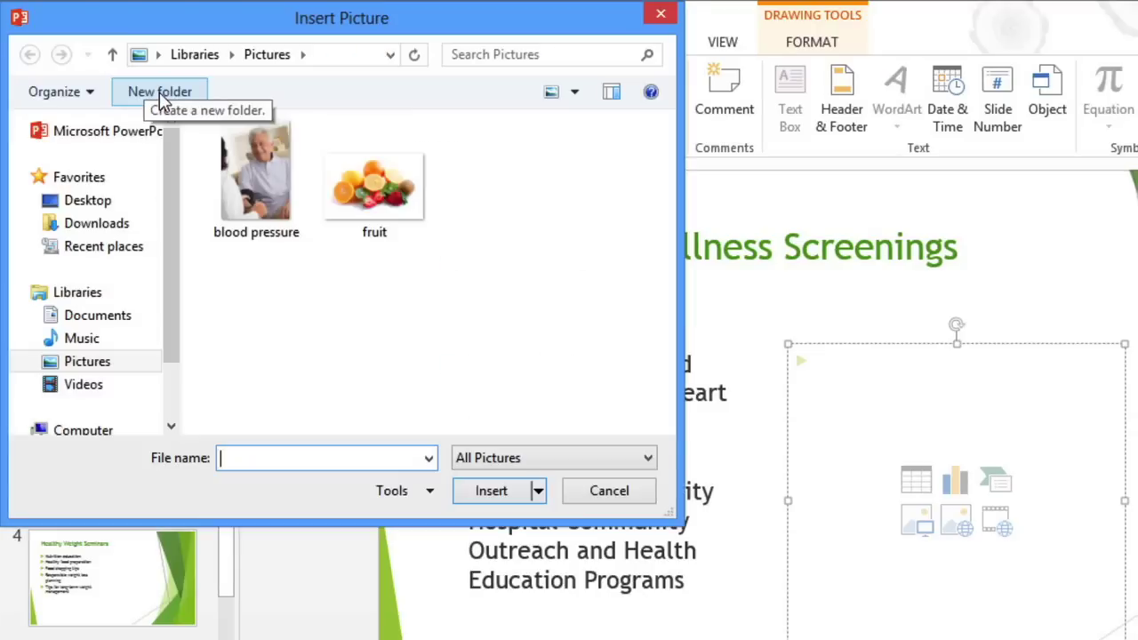
{"action": "left_click", "coordinate": [224, 166]}
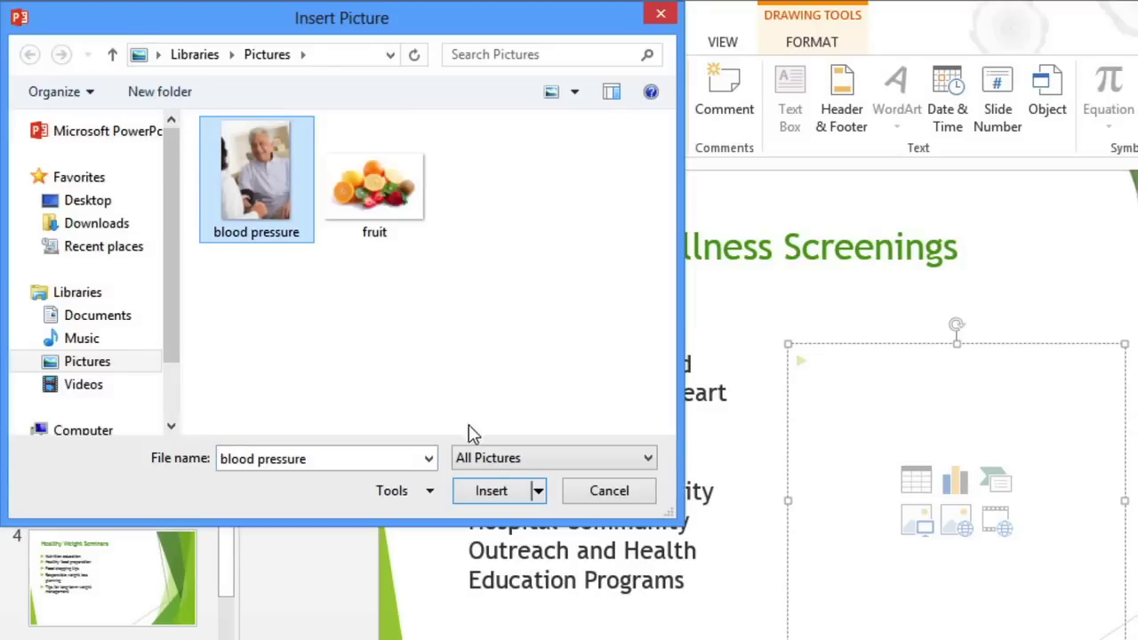
{"action": "left_click", "coordinate": [495, 492]}
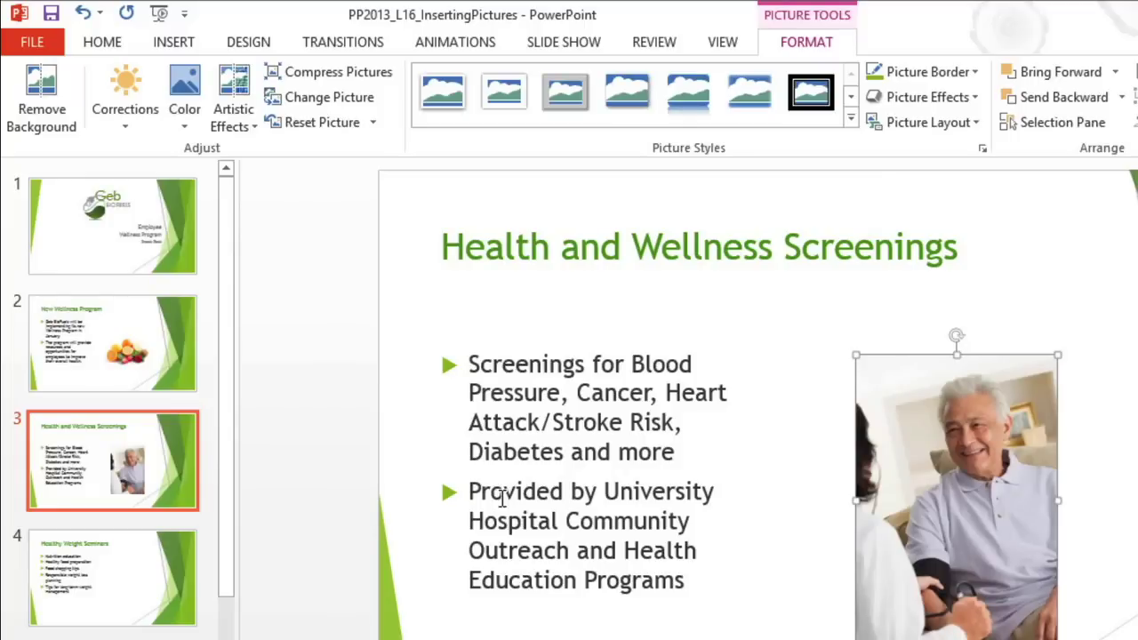
{"action": "left_click_drag", "start_coordinate": [889, 438], "coordinate": [884, 403]}
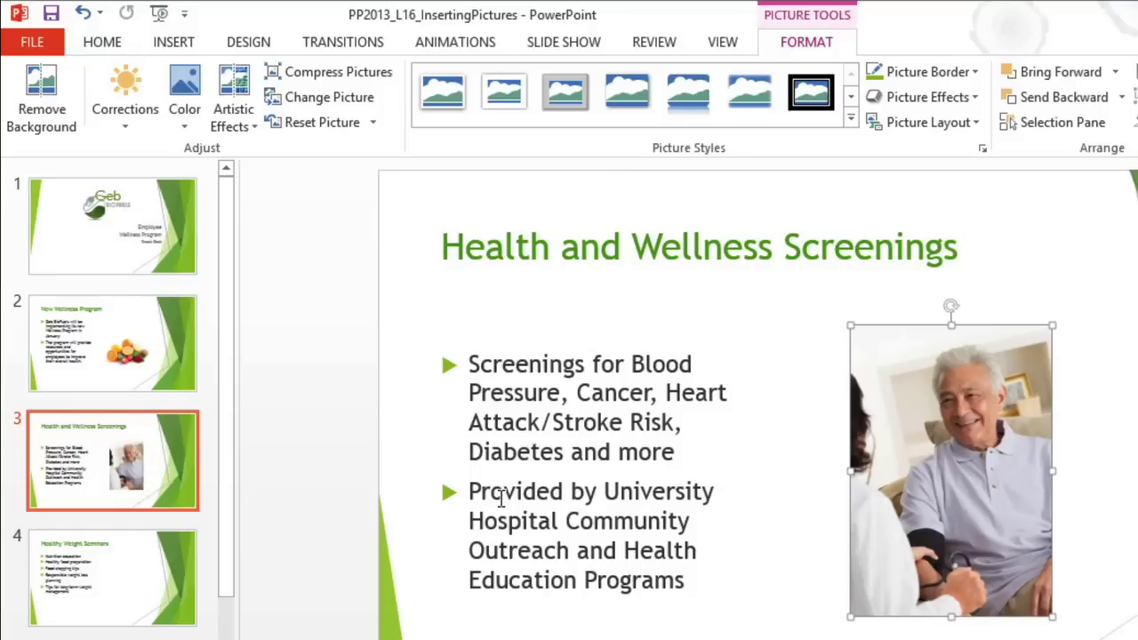
{"action": "left_click", "coordinate": [149, 580]}
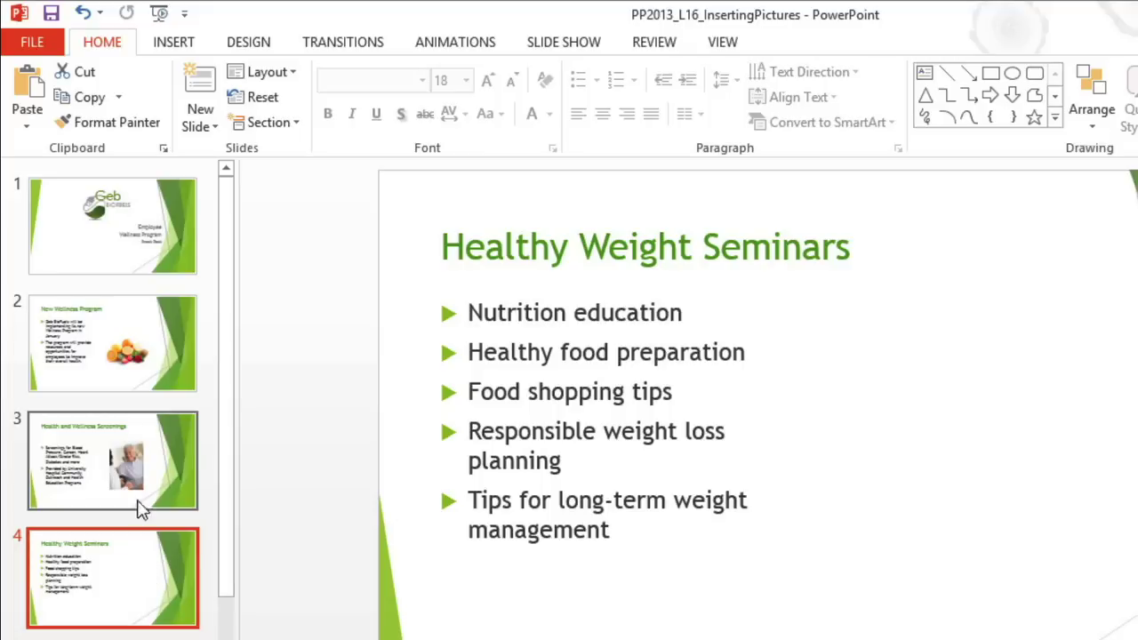
- Open the Online Pictures dialog from the Insert tab for slide 4
{"action": "left_click", "coordinate": [169, 42]}
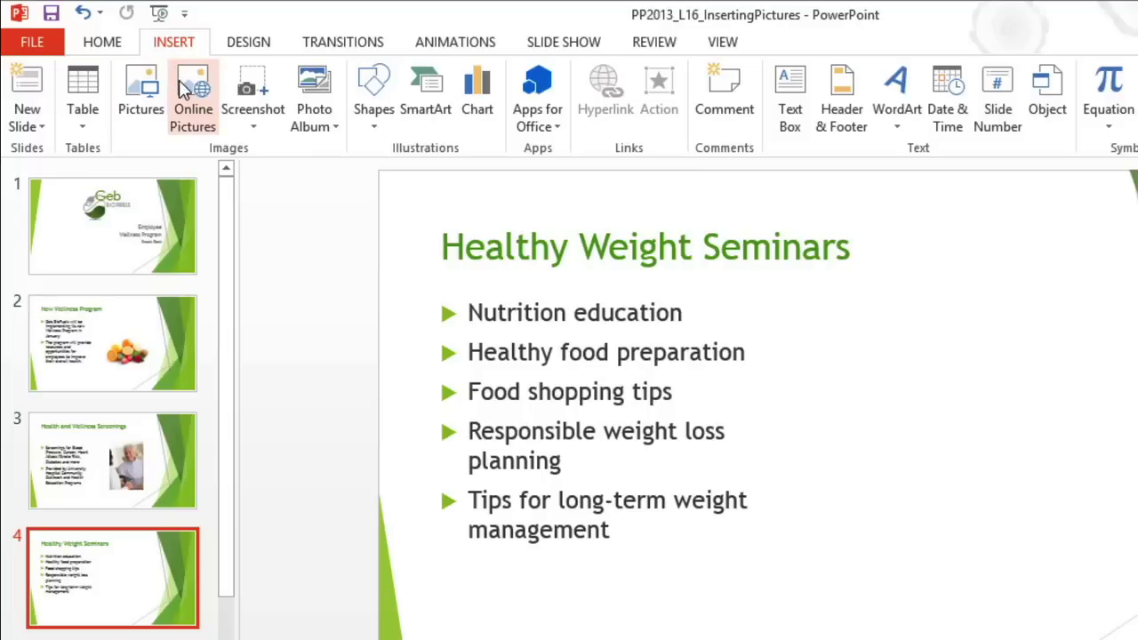
{"action": "left_click", "coordinate": [184, 89]}
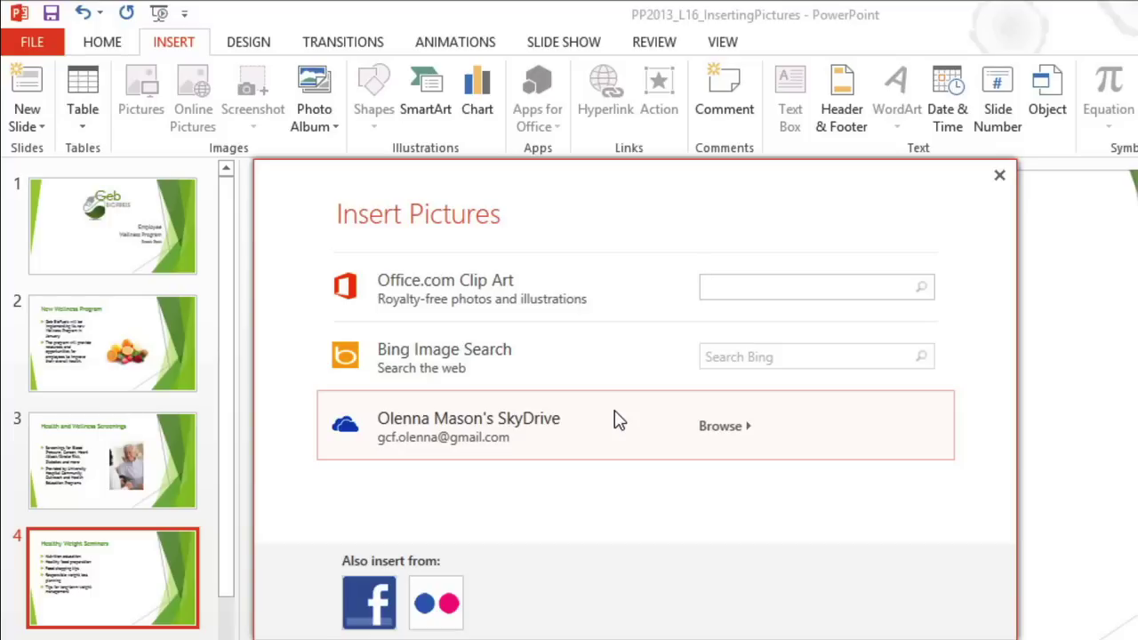
{"action": "left_click", "coordinate": [708, 354]}
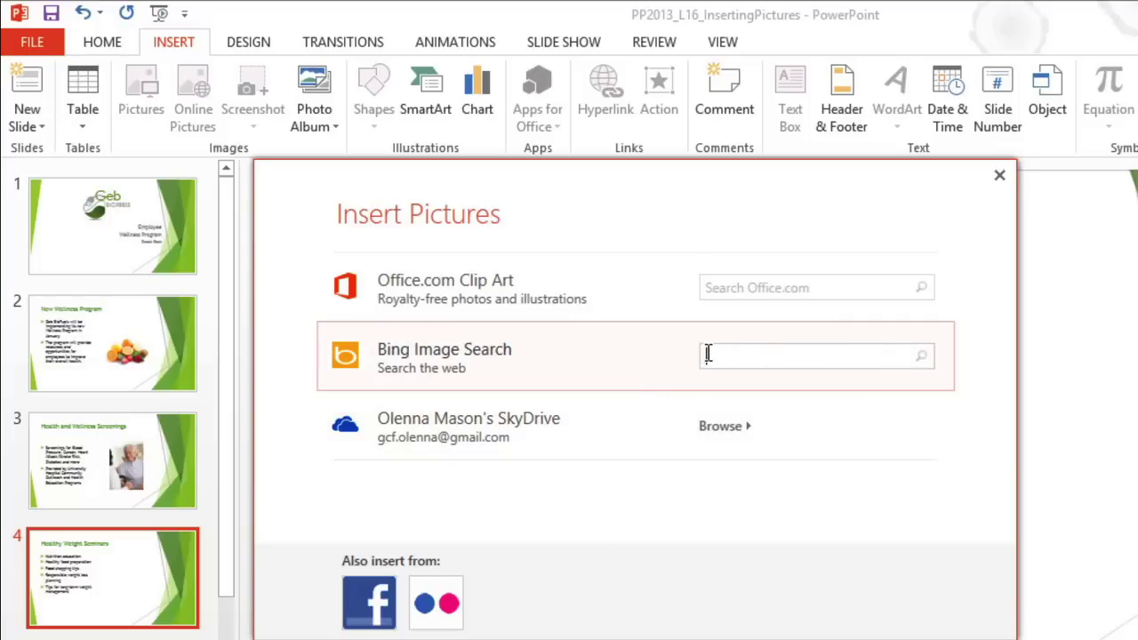
{"action": "type", "text": "weight"}
{"action": "key", "text": "Return"}
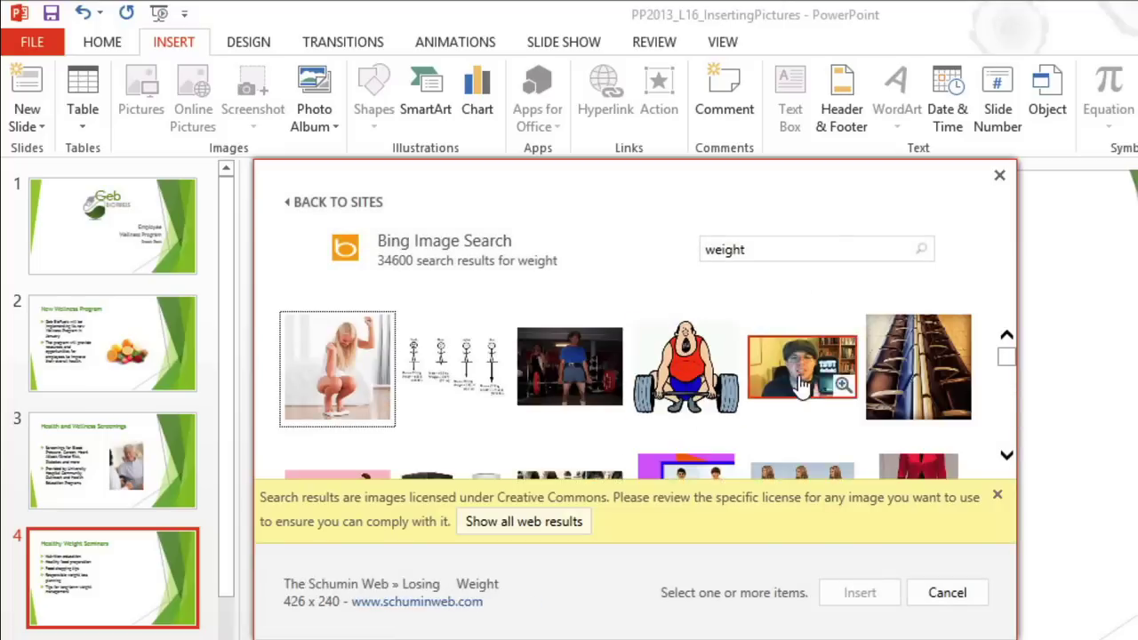
{"action": "scroll", "coordinate": [1005, 414], "scroll_direction": "down", "scroll_amount": 2}
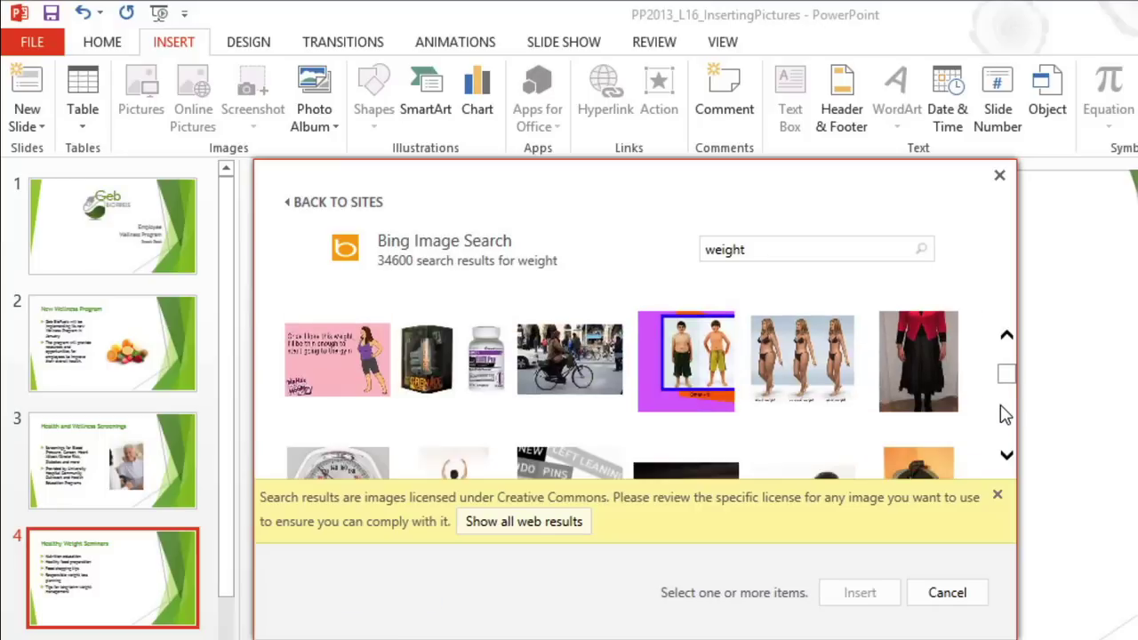
{"action": "scroll", "coordinate": [1005, 414], "scroll_direction": "down", "scroll_amount": 2}
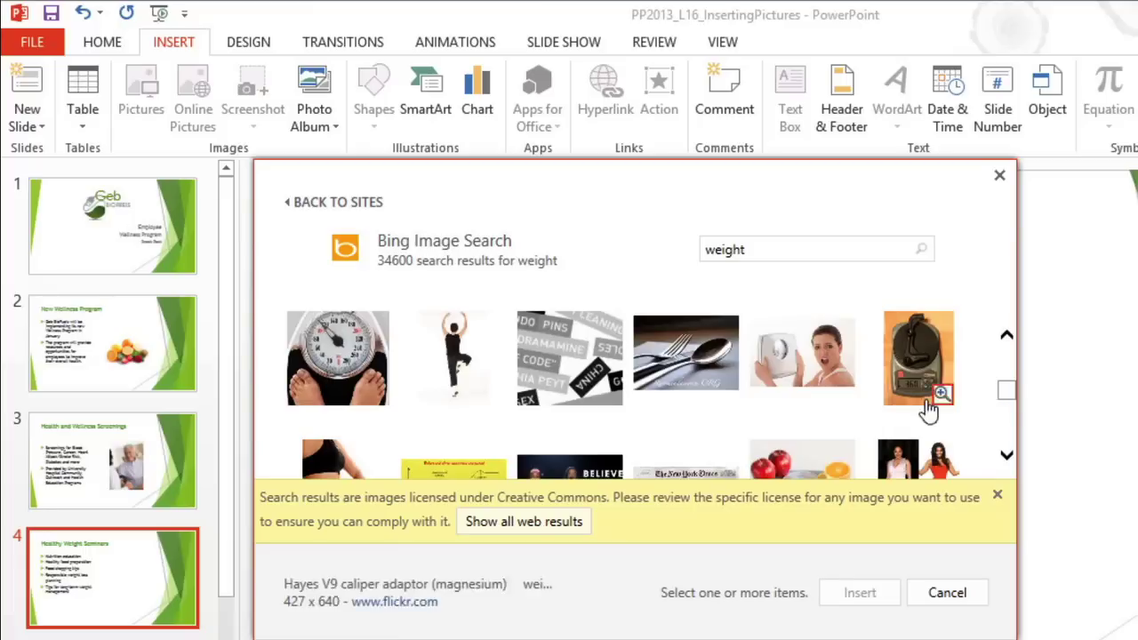
{"action": "left_click", "coordinate": [358, 374]}
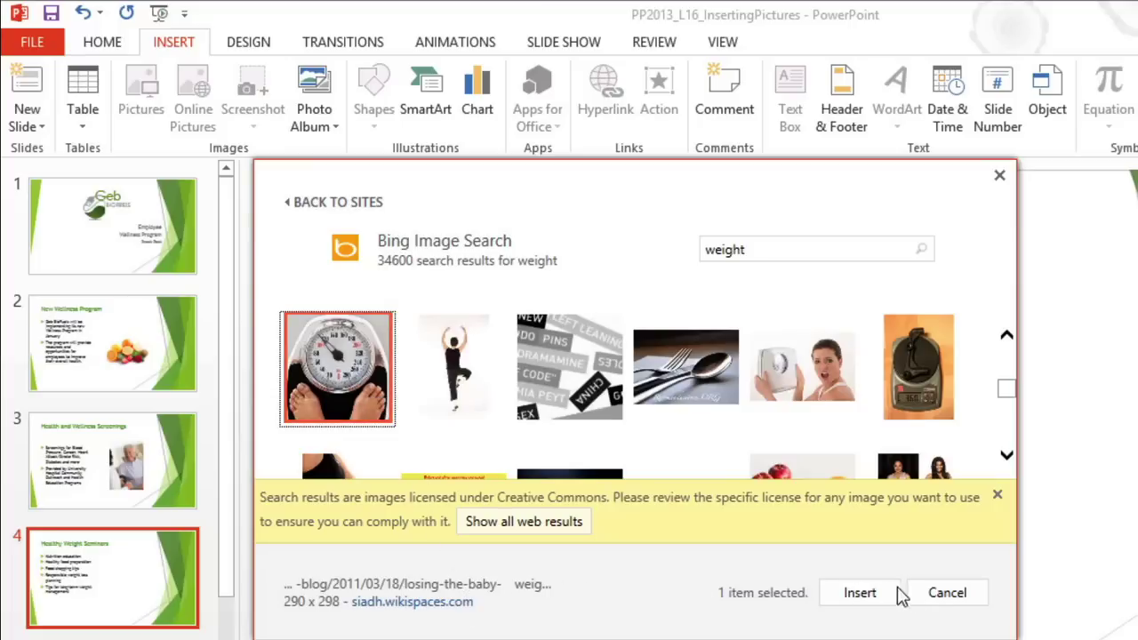
{"action": "left_click", "coordinate": [936, 598]}
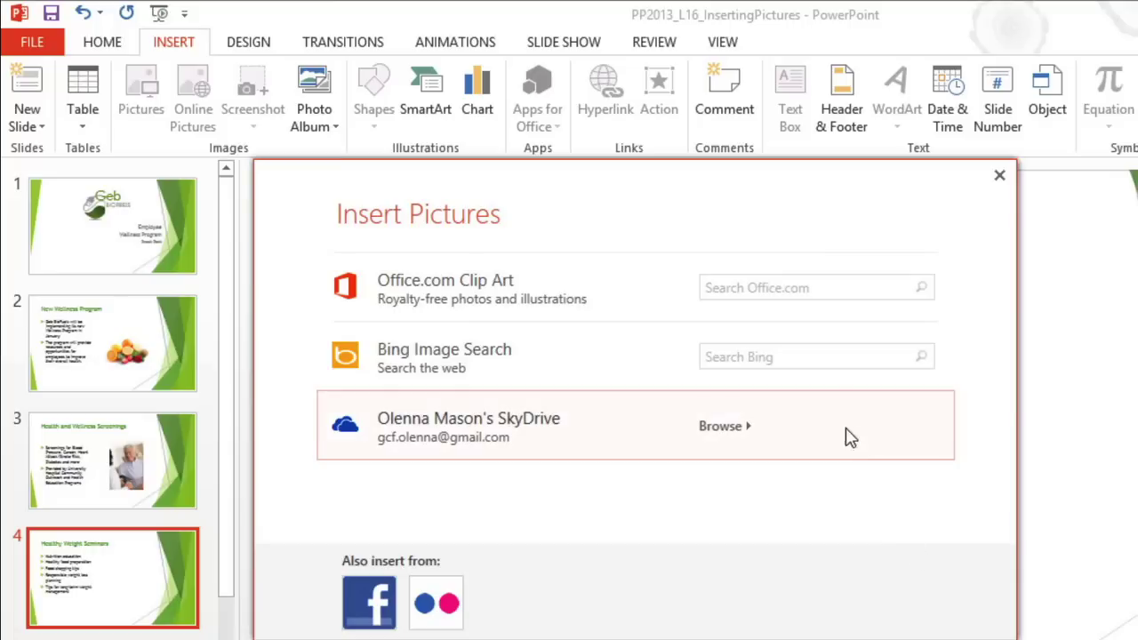
- Search Office.com Clip Art for 'weight' and insert the bathroom-scale image on slide 4
{"action": "left_click", "coordinate": [788, 288]}
{"action": "type", "text": "weight"}
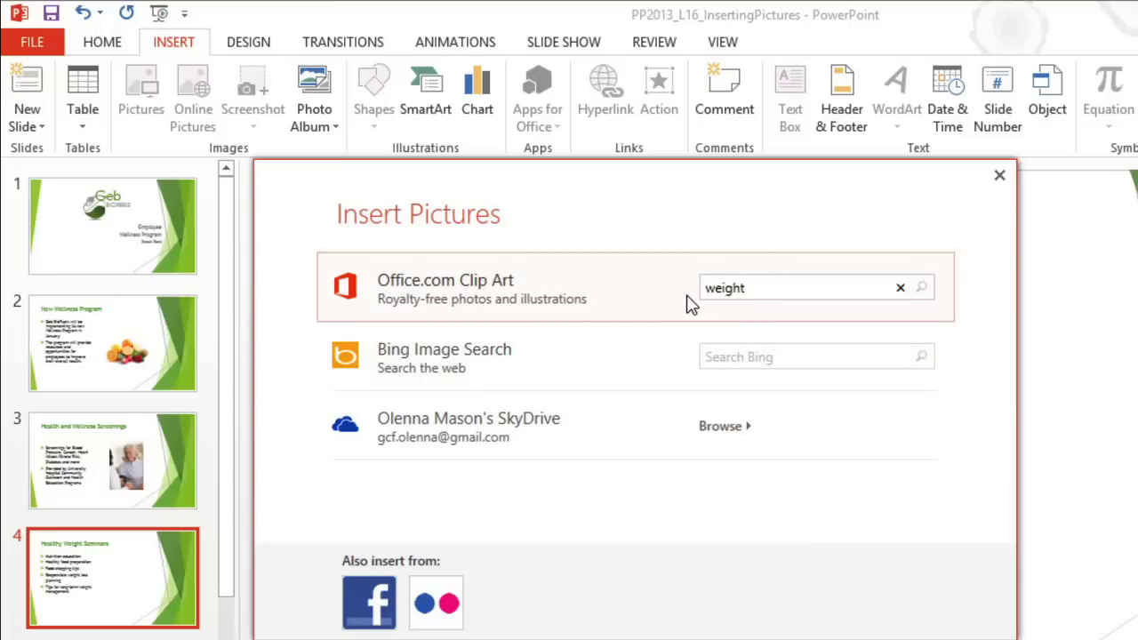
{"action": "key", "text": "Return"}
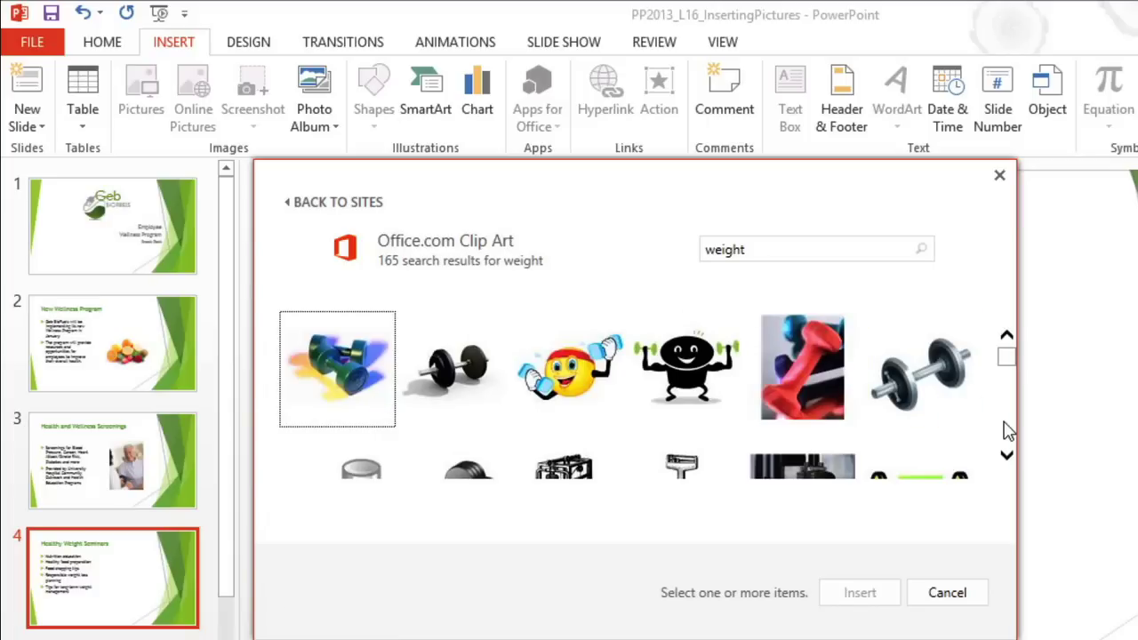
{"action": "scroll", "coordinate": [1008, 430], "scroll_direction": "down", "scroll_amount": 2}
{"action": "scroll", "coordinate": [1008, 431], "scroll_direction": "down", "scroll_amount": 2}
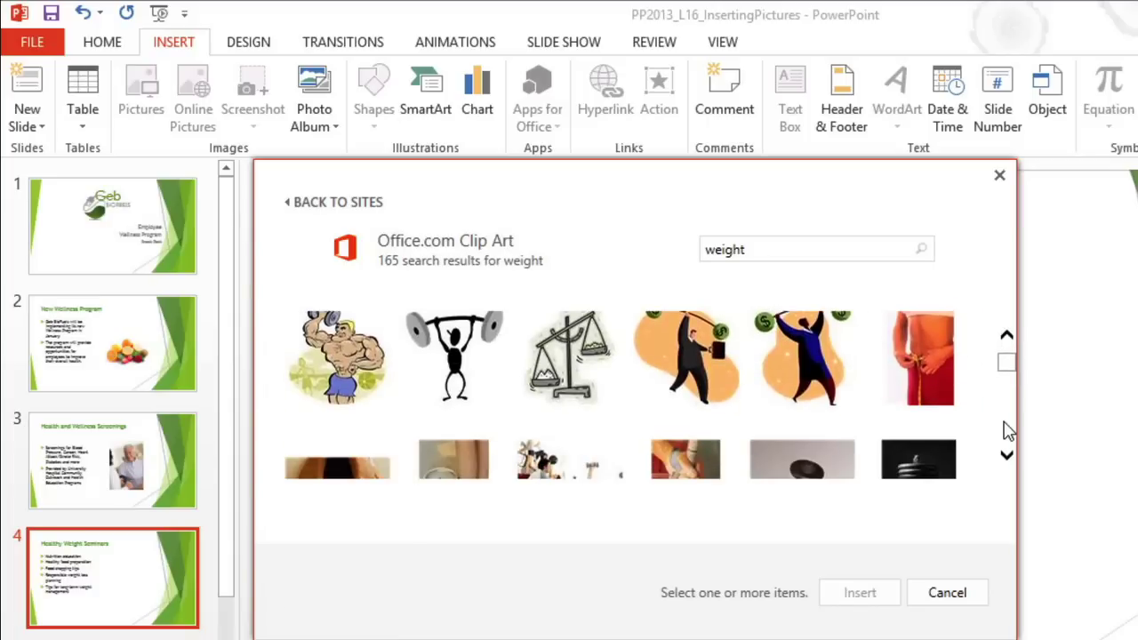
{"action": "scroll", "coordinate": [1007, 430], "scroll_direction": "down", "scroll_amount": 2}
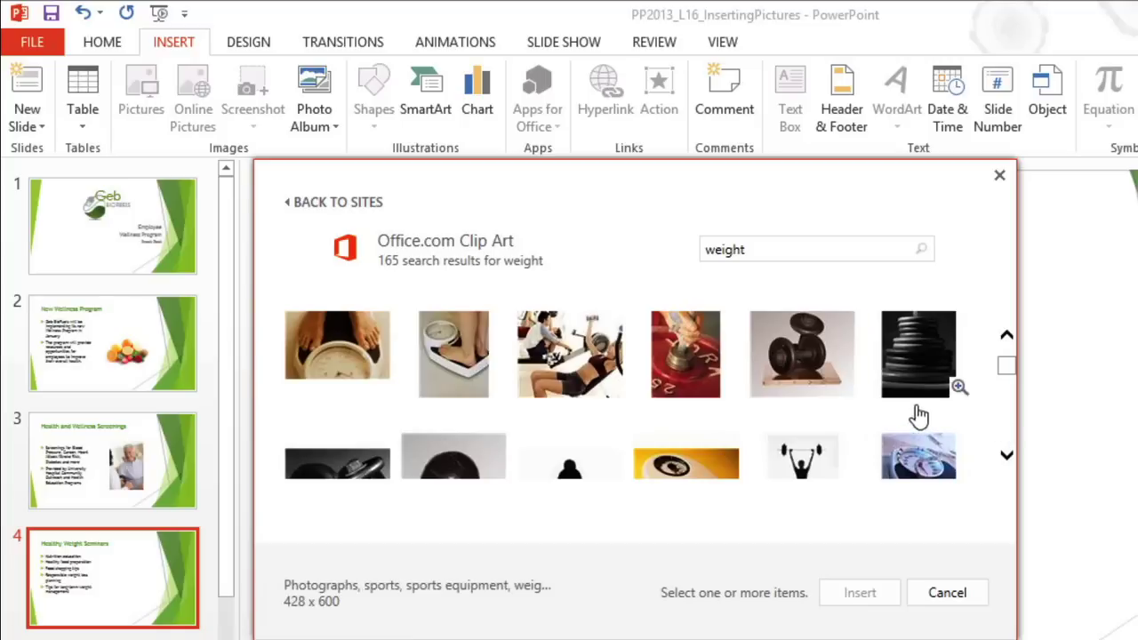
{"action": "left_click", "coordinate": [369, 356]}
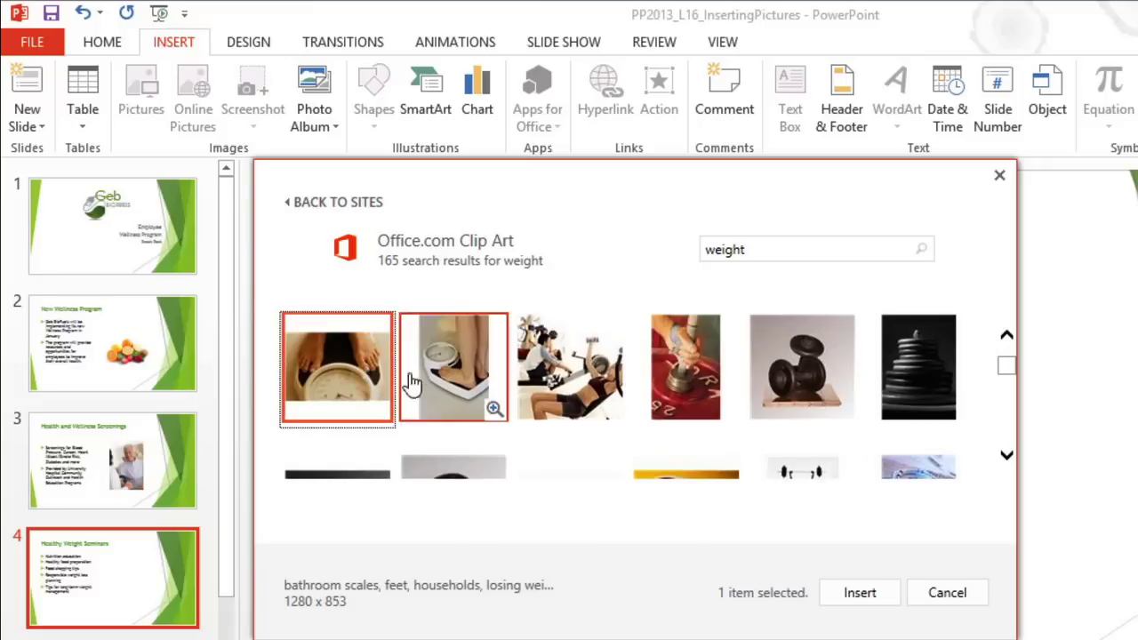
{"action": "left_click", "coordinate": [859, 593]}
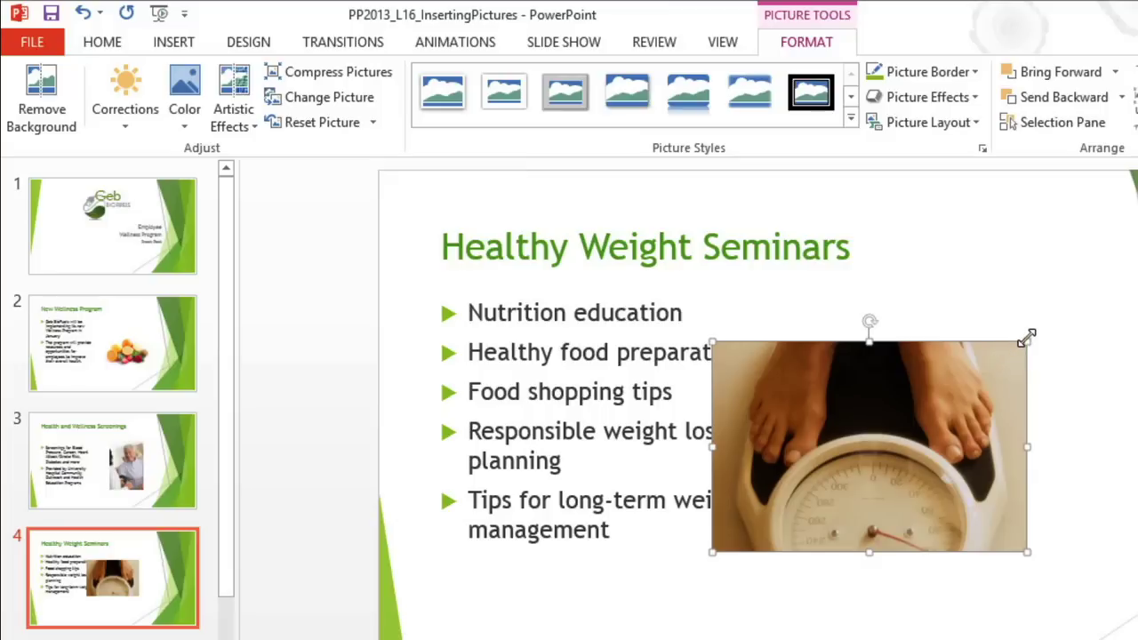
- Shrink the scale picture and move it to the right side of slide 4
{"action": "left_click_drag", "start_coordinate": [1027, 338], "coordinate": [998, 357]}
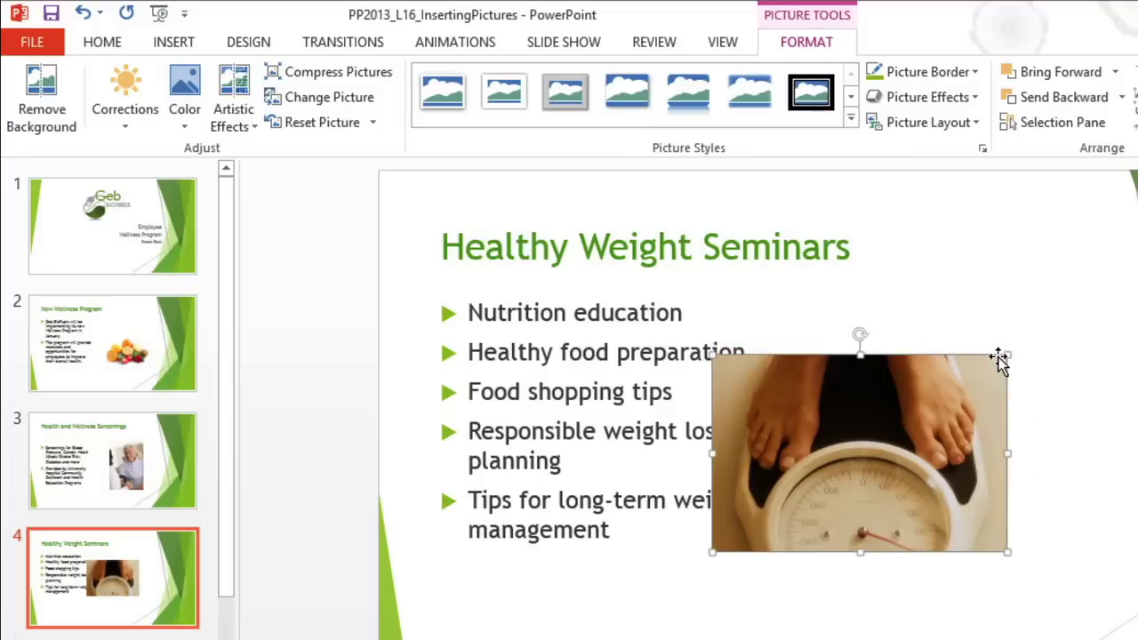
{"action": "left_click_drag", "start_coordinate": [858, 404], "coordinate": [980, 391]}
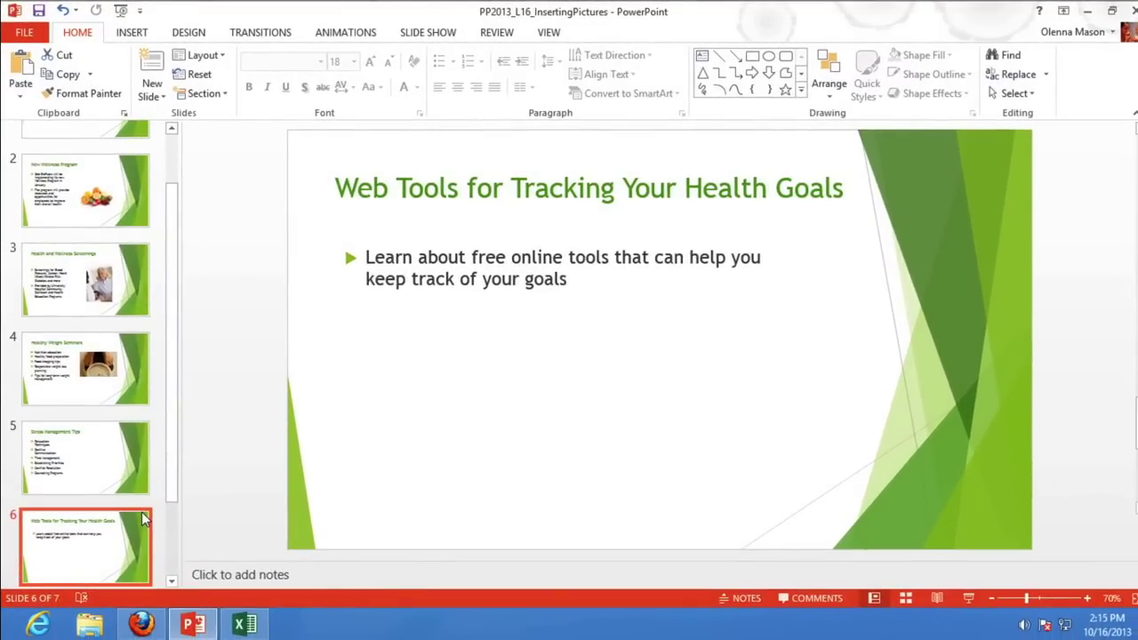
- Insert a full-window screenshot of the Firefox SuperTracker page on slide 6, then delete it
{"action": "left_click", "coordinate": [141, 625]}
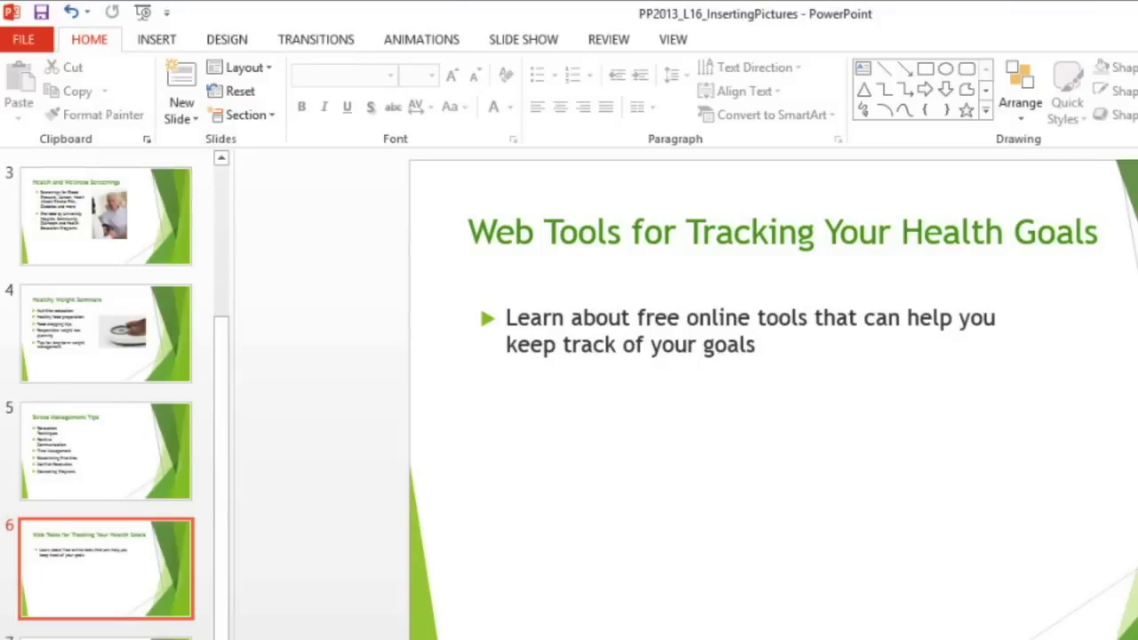
{"action": "left_click", "coordinate": [161, 43]}
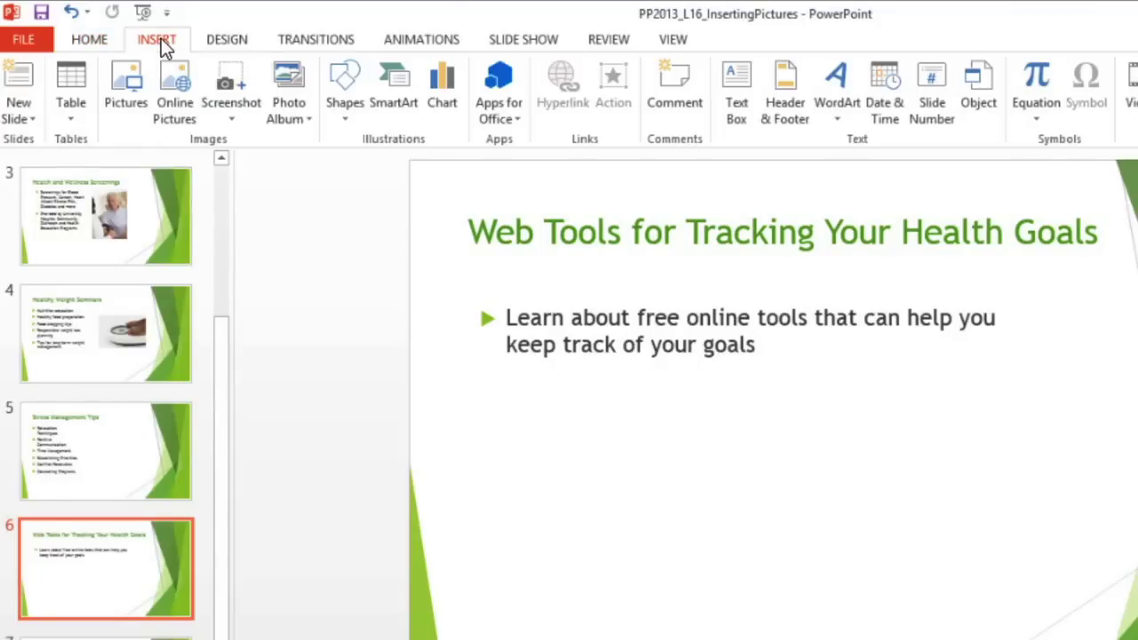
{"action": "left_click", "coordinate": [225, 80]}
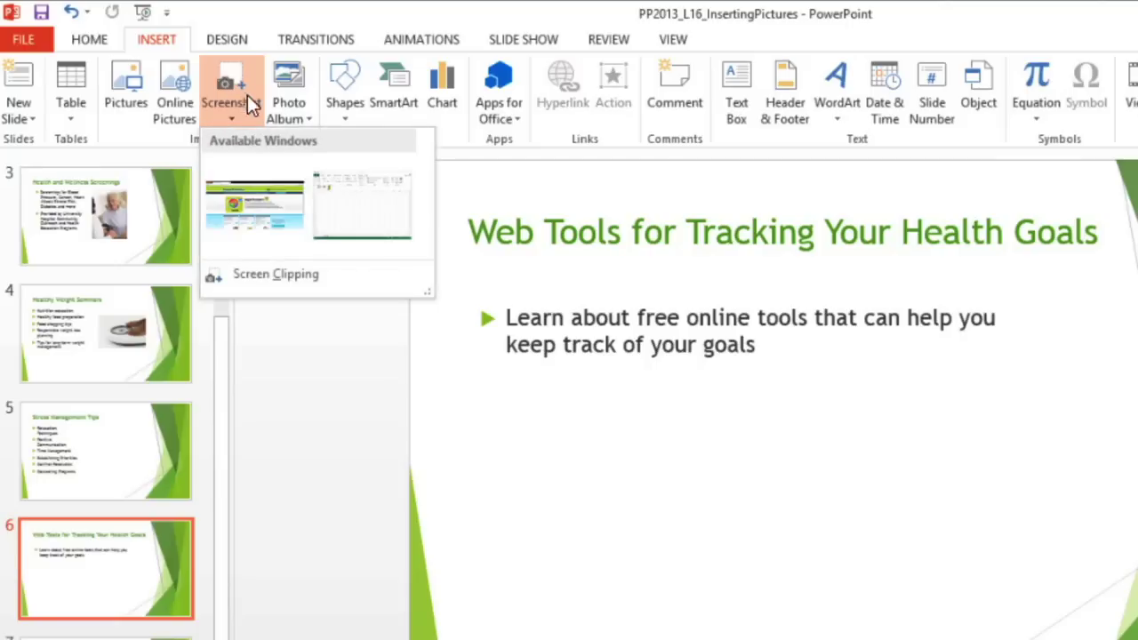
{"action": "left_click", "coordinate": [289, 171]}
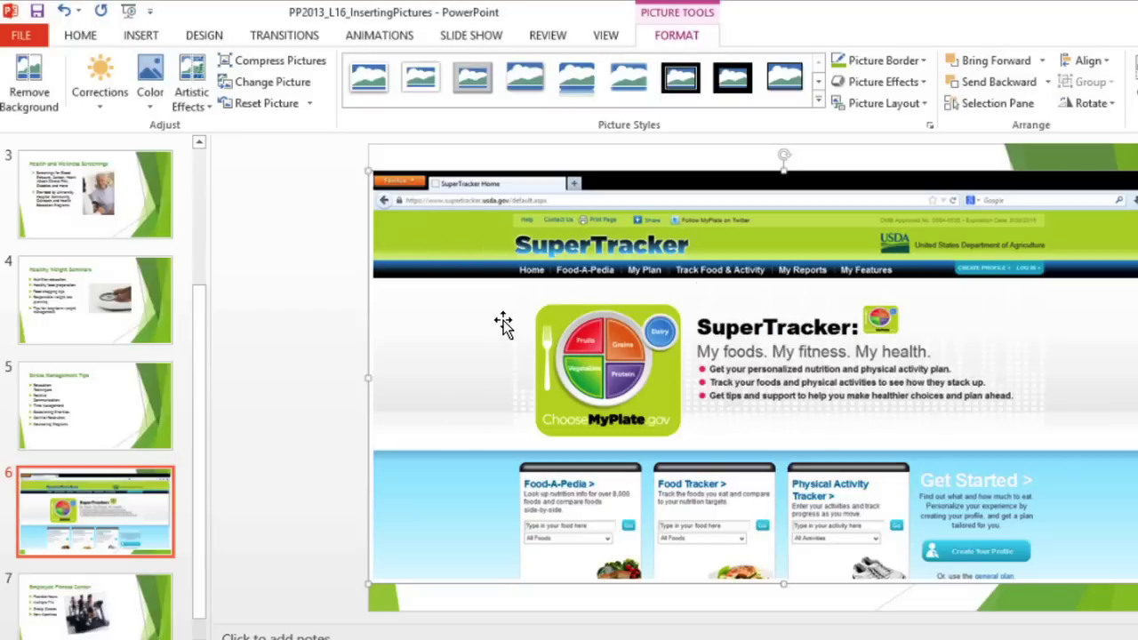
{"action": "key", "text": "Delete"}
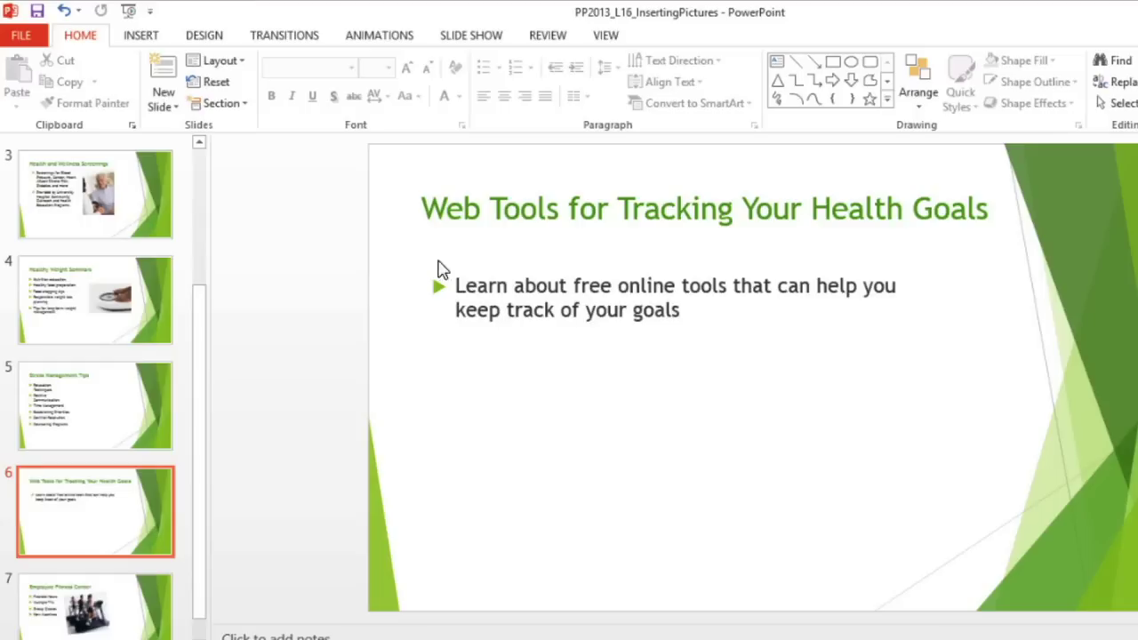
- Add a screen clipping of just the MyPlate SuperTracker banner to slide 6
{"action": "left_click", "coordinate": [144, 39]}
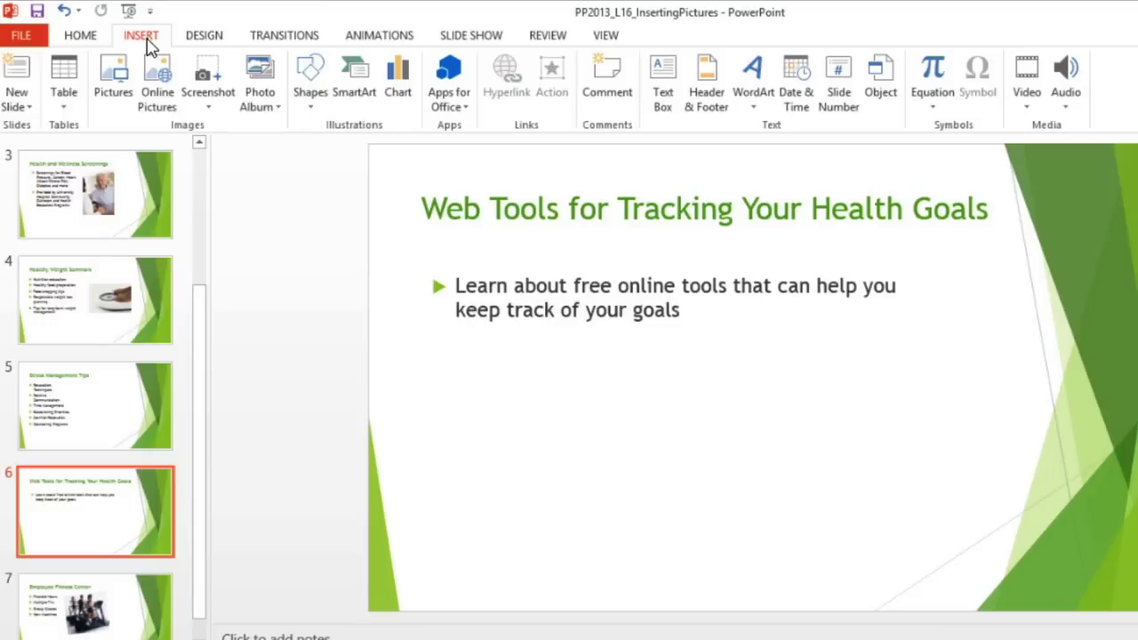
{"action": "left_click", "coordinate": [206, 75]}
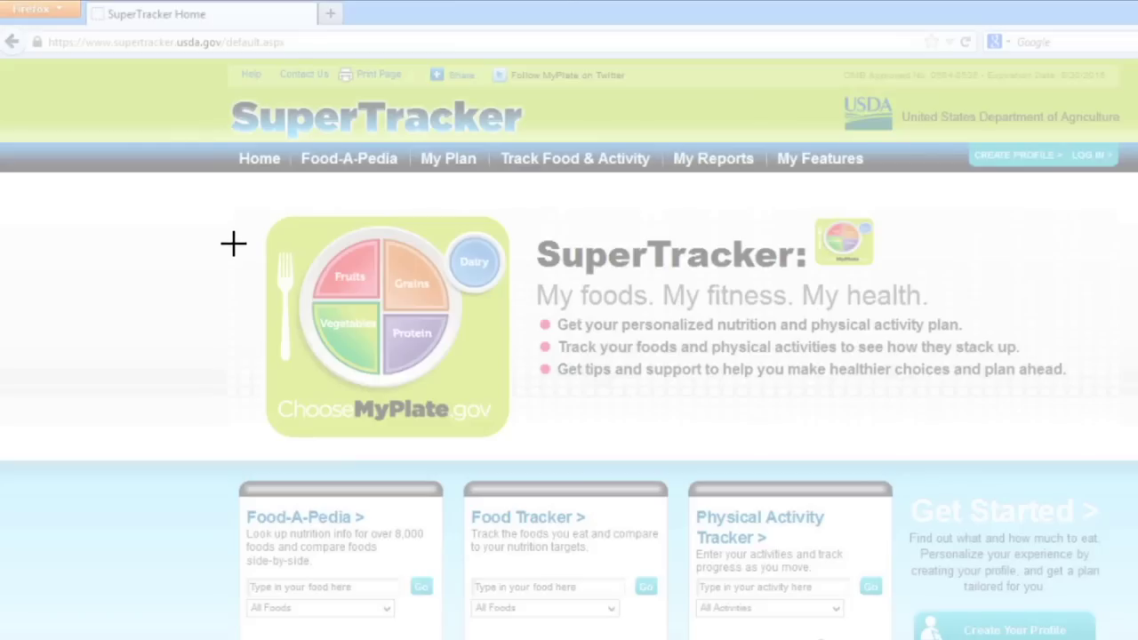
{"action": "left_click_drag", "start_coordinate": [224, 192], "coordinate": [1111, 457]}
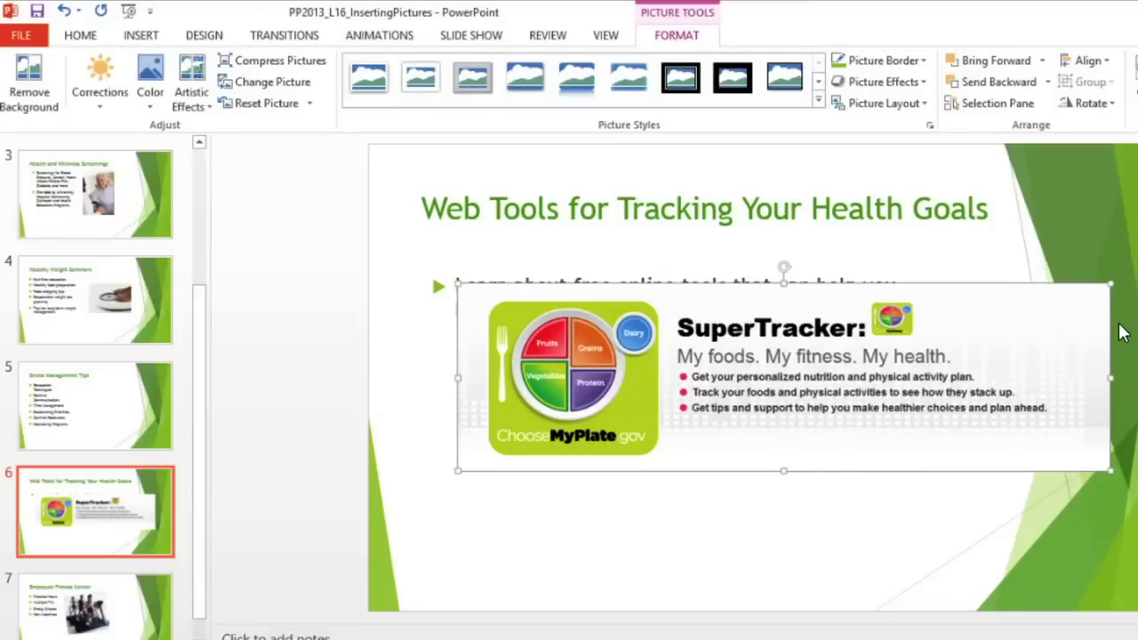